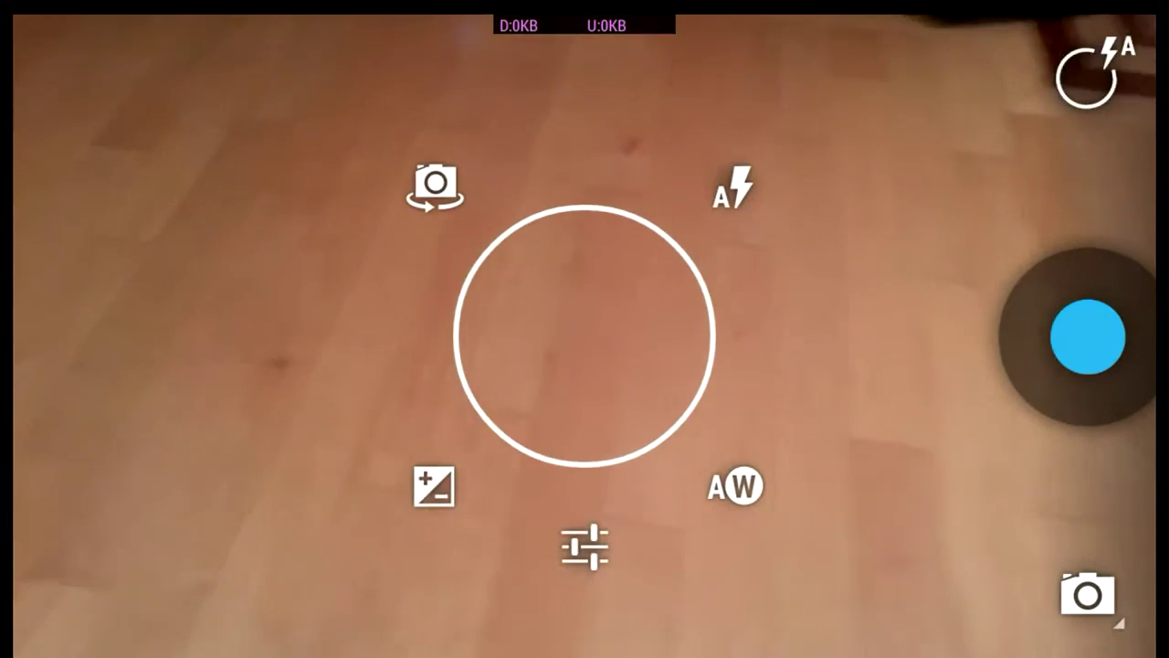
Open and close the photo camera settings, then bring the quick settings back up.
{"action": "left_click", "coordinate": [585, 546]}
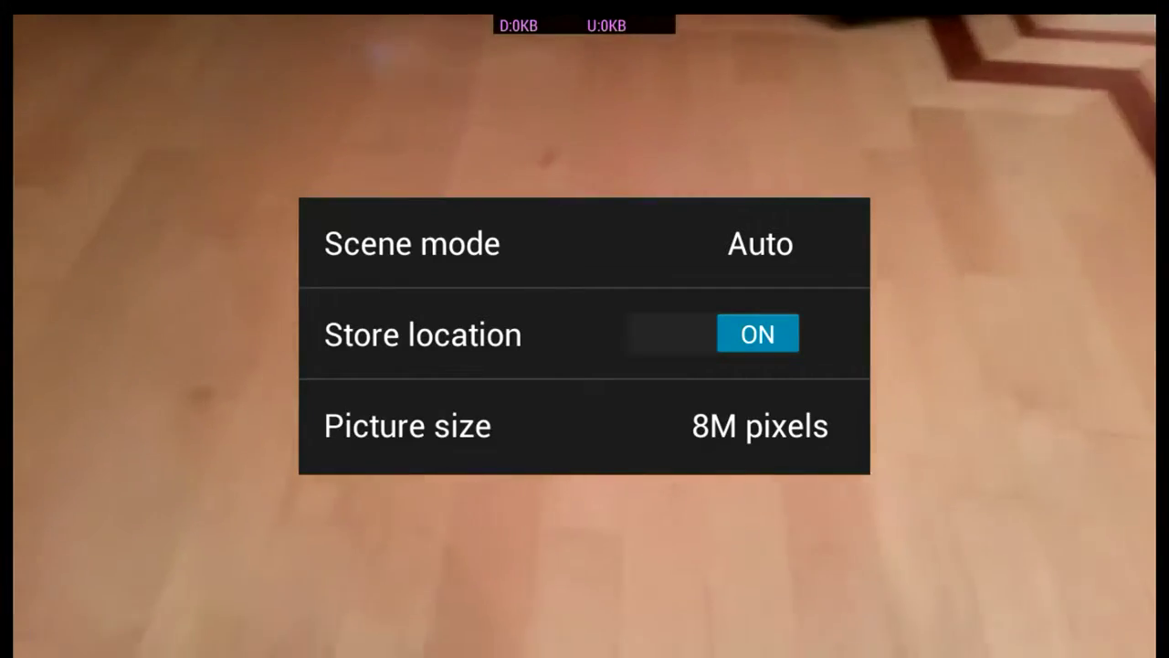
{"action": "key", "text": "Escape"}
{"action": "left_click", "coordinate": [585, 335]}
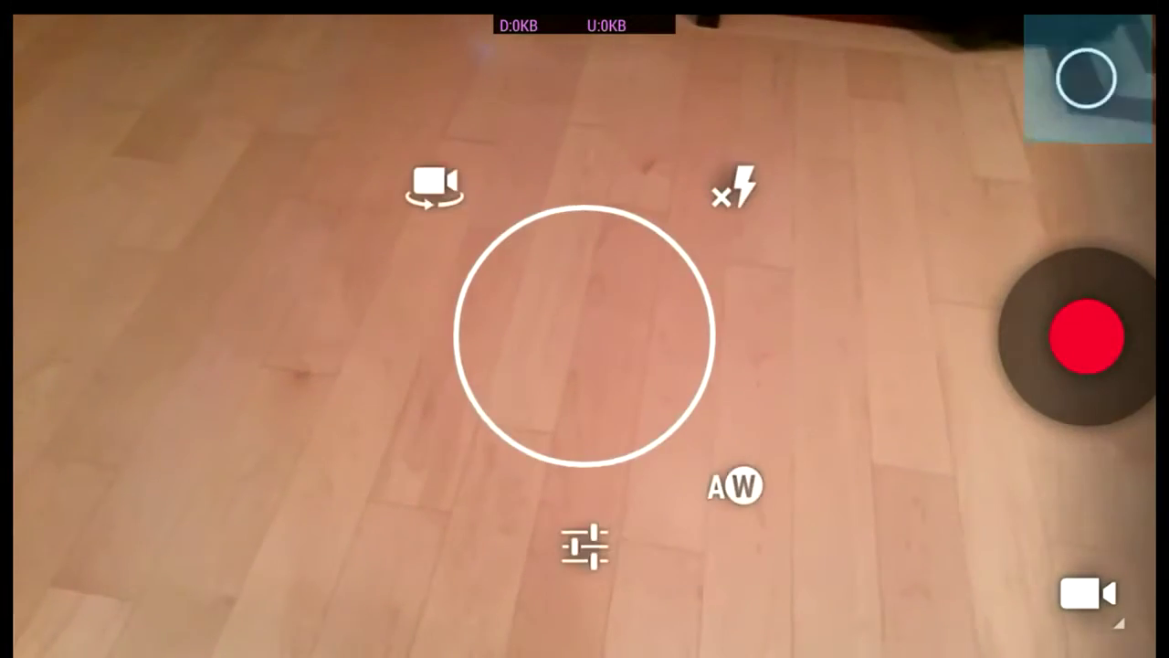
In the video recording settings, keep video quality at HD 1080p.
{"action": "left_click", "coordinate": [584, 546]}
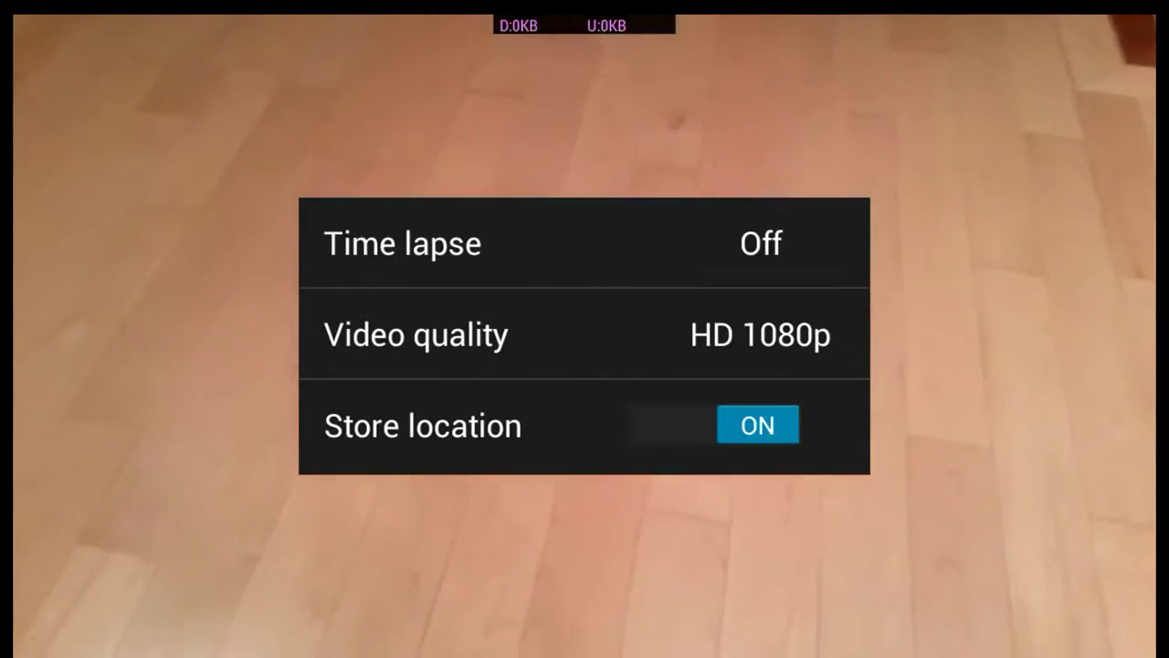
{"action": "left_click", "coordinate": [584, 334]}
{"action": "left_click", "coordinate": [466, 289]}
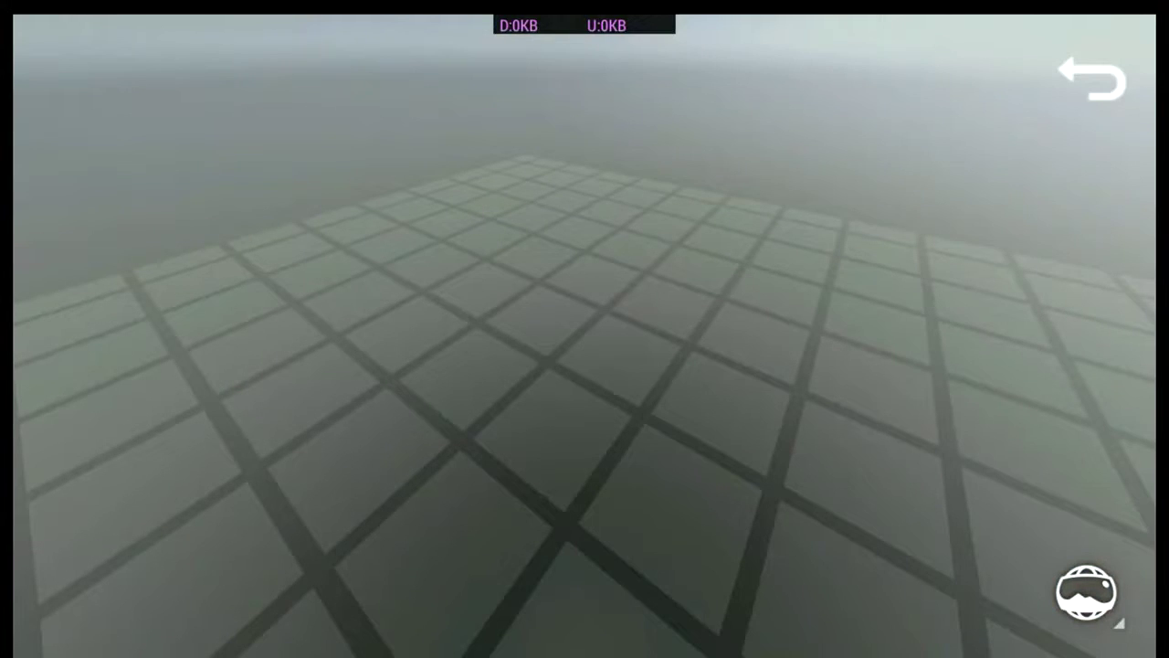
From the home screen, check the panorama's rendering progress in the notification shade, then dismiss it.
{"action": "key", "text": "Home"}
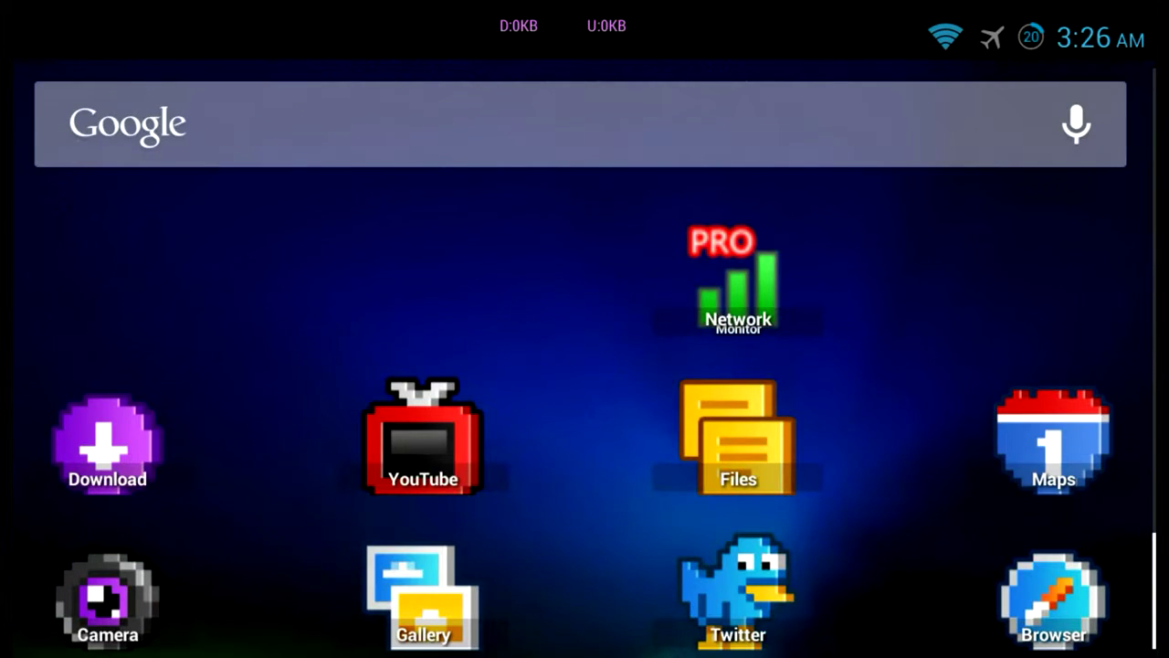
{"action": "left_click_drag", "start_coordinate": [585, 9], "coordinate": [585, 630]}
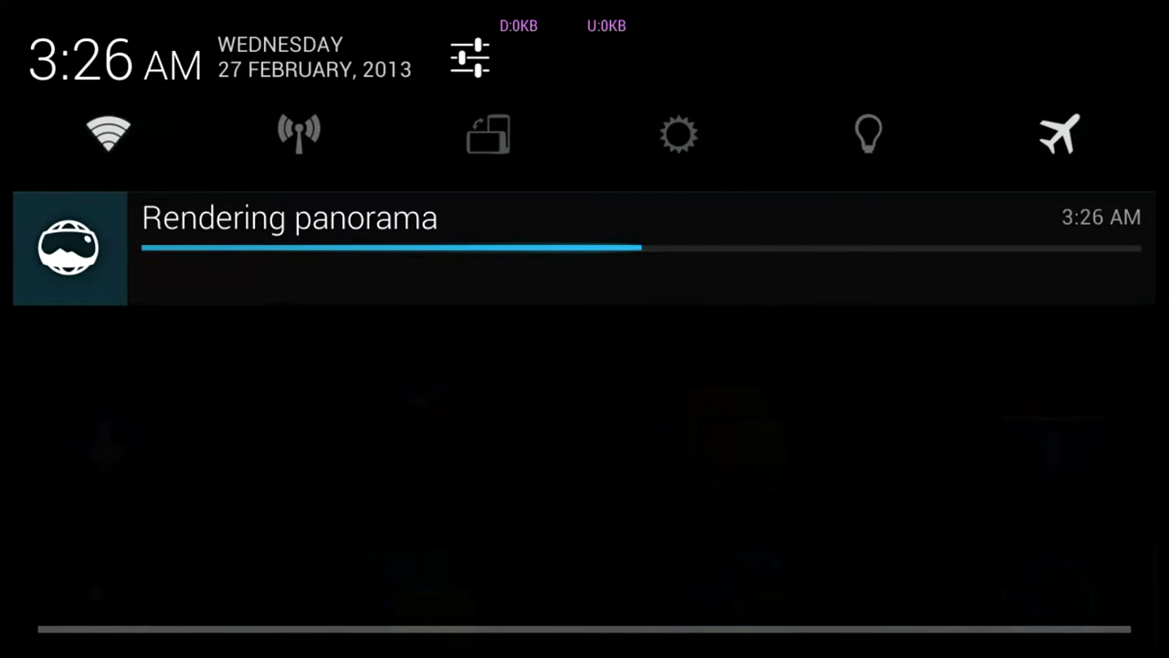
{"action": "key", "text": "Escape"}
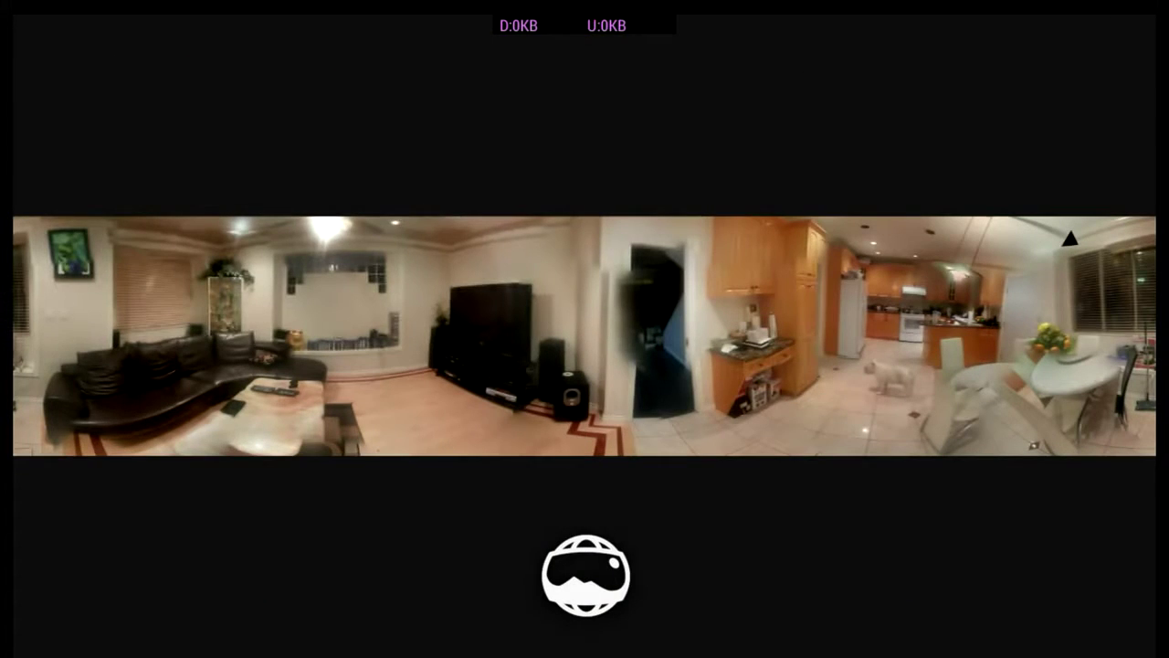
Switch the finished living room and kitchen panorama to the immersive 360° sphere view.
{"action": "key", "text": "Return"}
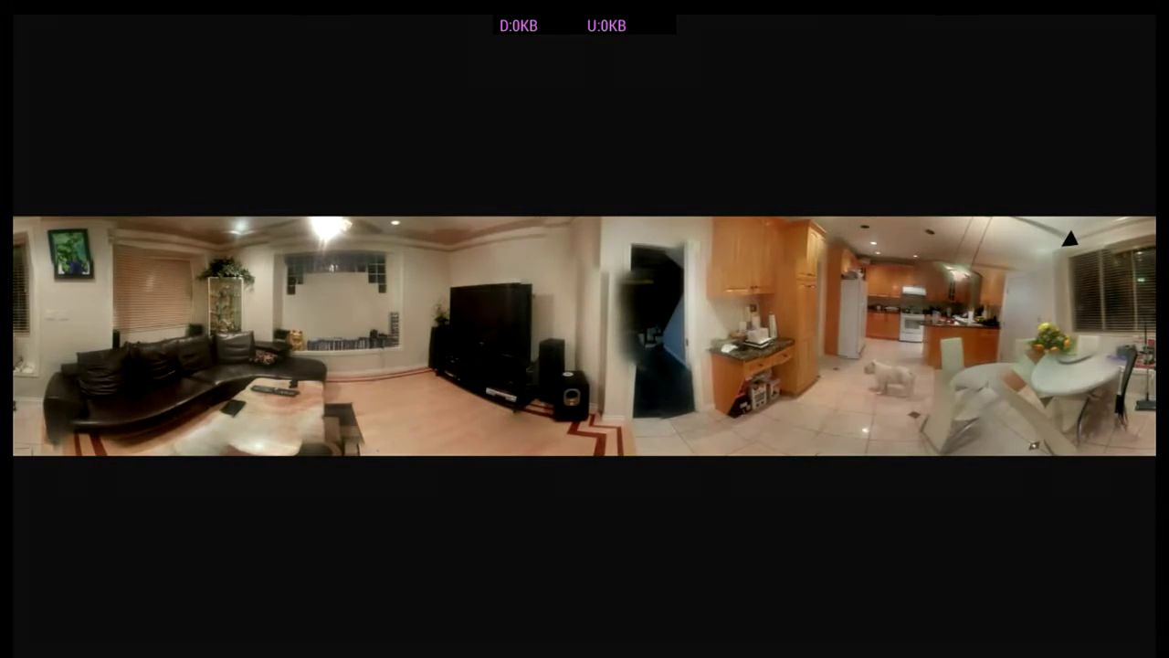